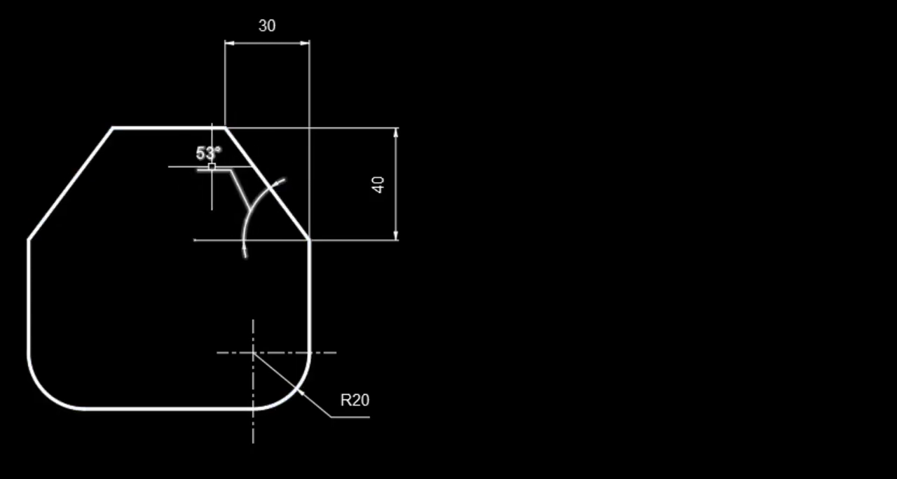
Draw a rectangle 100 long and 100 wide in the empty space beside the dimensioned reference shape.
mouse_move(212, 166)
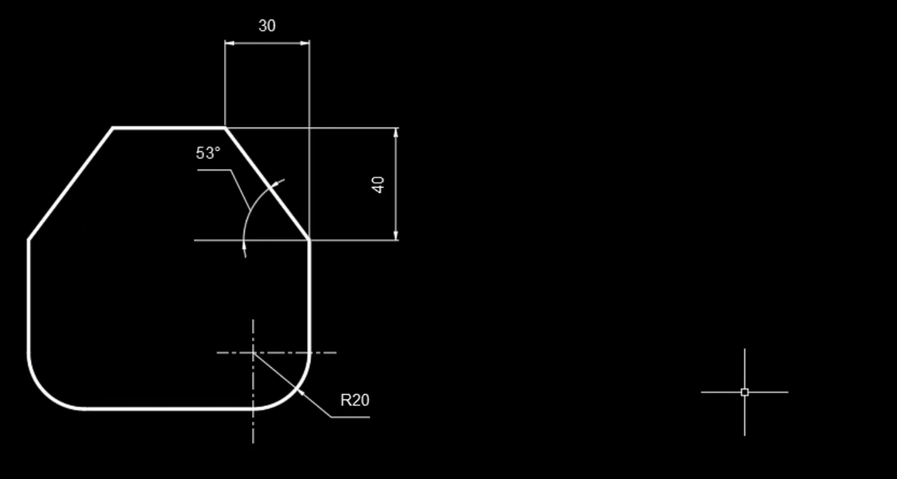
type("rect")
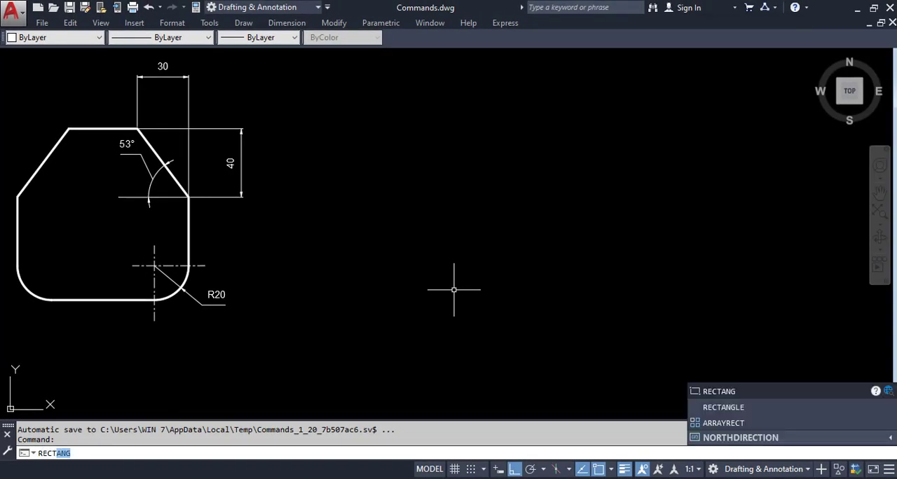
key("Return")
left_click(327, 120)
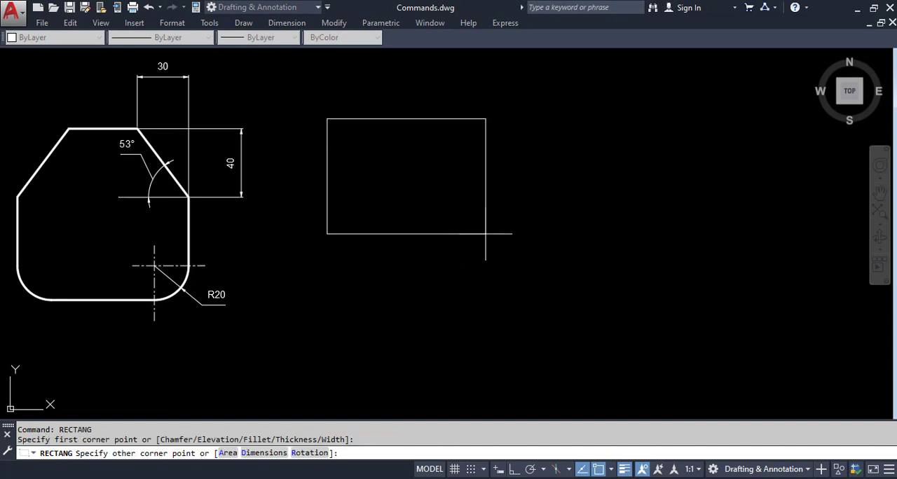
type("d")
key("Return")
type("100")
key("Return")
type("1")
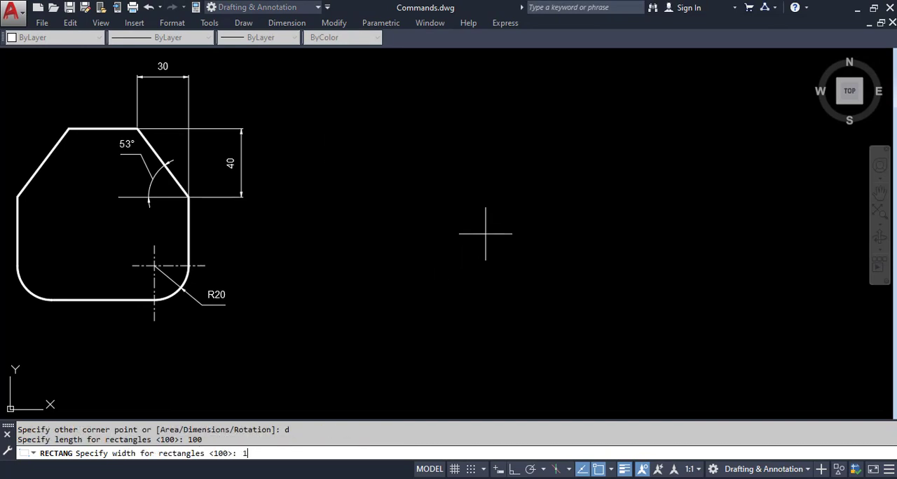
type("00")
key("Return")
left_click(485, 234)
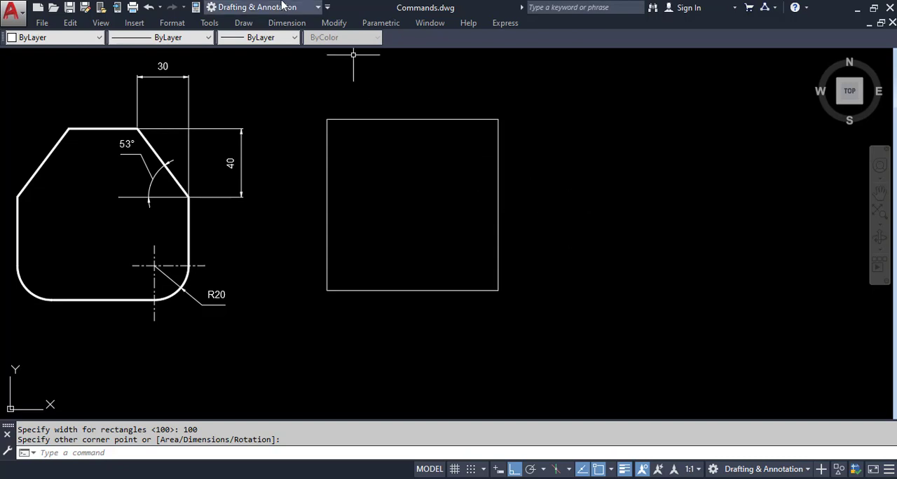
Chamfer the square's upper-right corner with a first distance of 30 along the top edge and a second distance of 40.
left_click(332, 24)
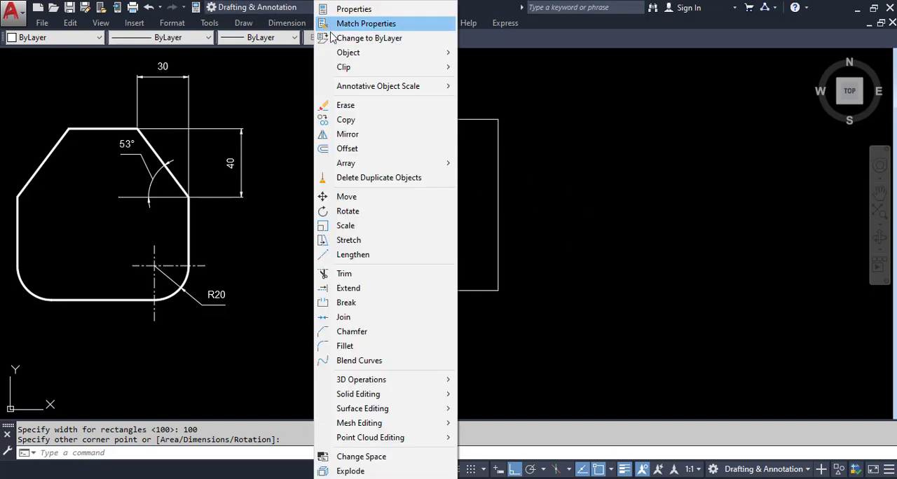
left_click(354, 331)
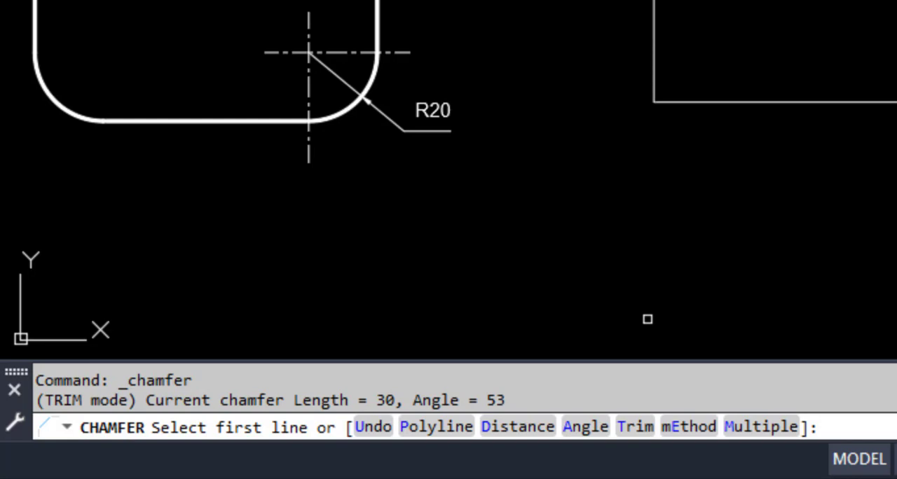
type("d")
key("BackSpace")
type("d")
key("Return")
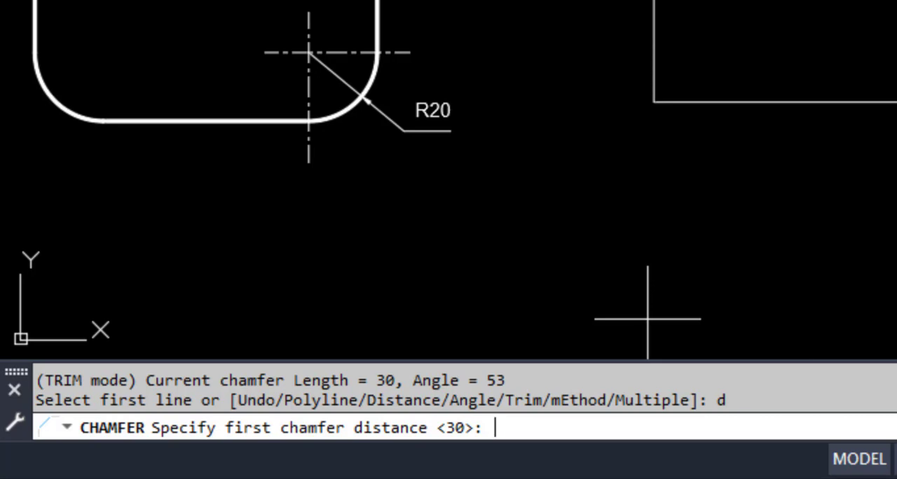
type("30")
key("Return")
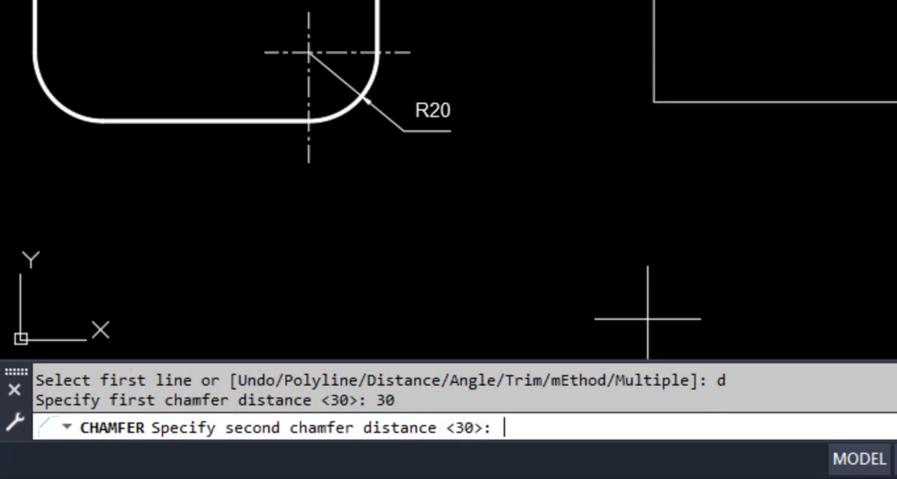
type("40")
key("Return")
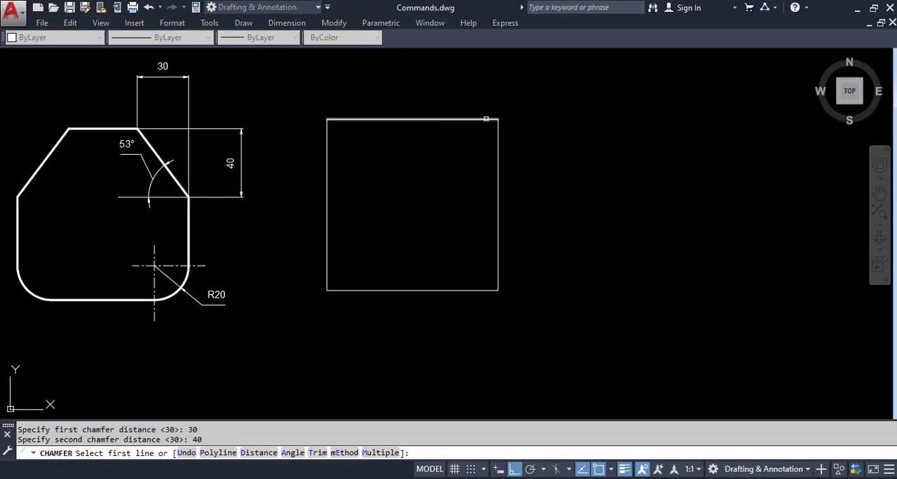
left_click(466, 119)
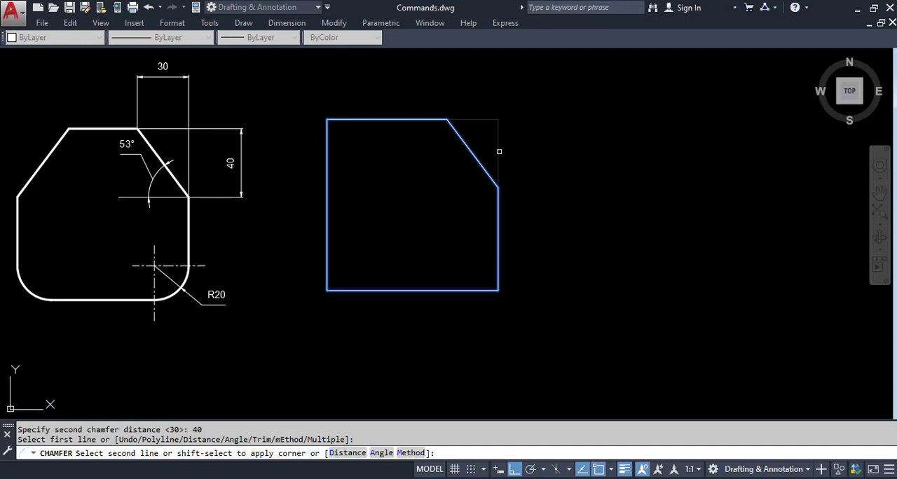
left_click(499, 151)
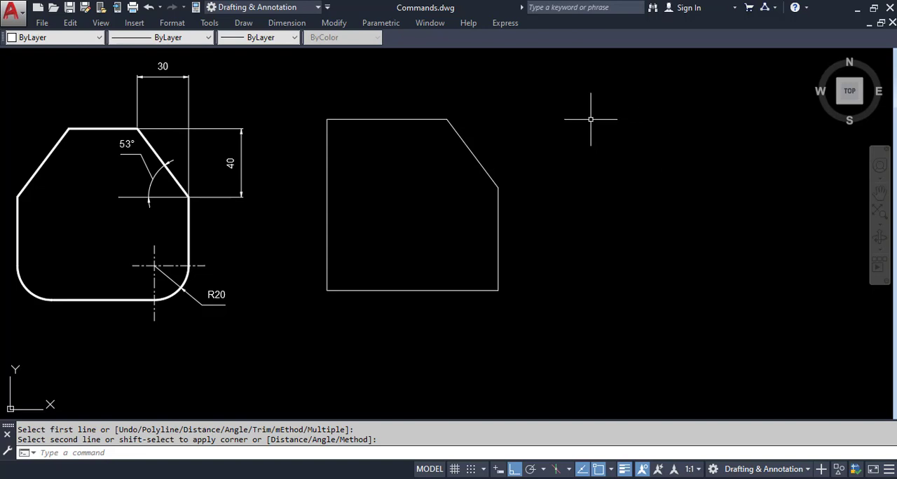
Chamfer the upper-left corner by the Angle method, with length 30 on the top edge and an angle of 53 degrees.
left_click(333, 23)
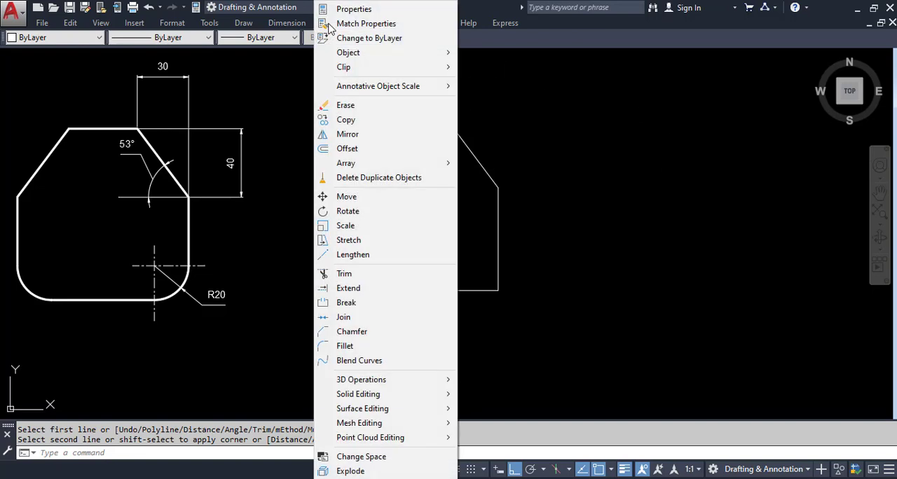
left_click(359, 331)
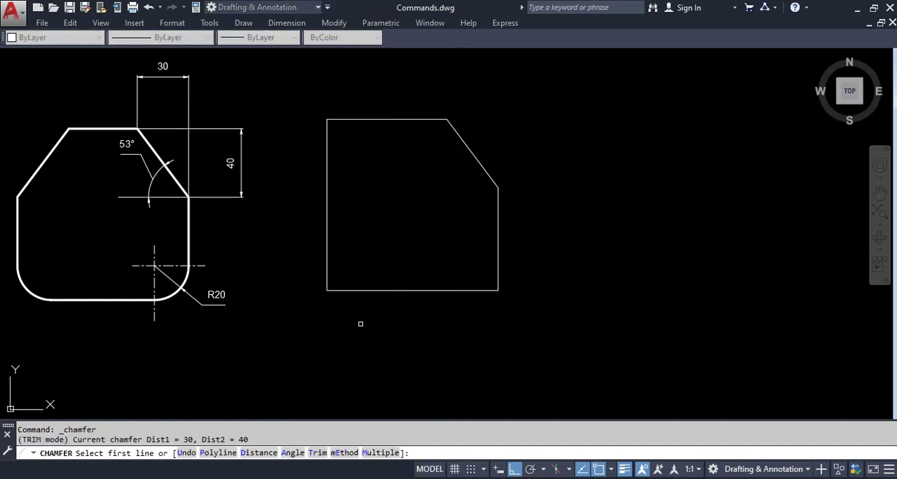
type("a")
key("Return")
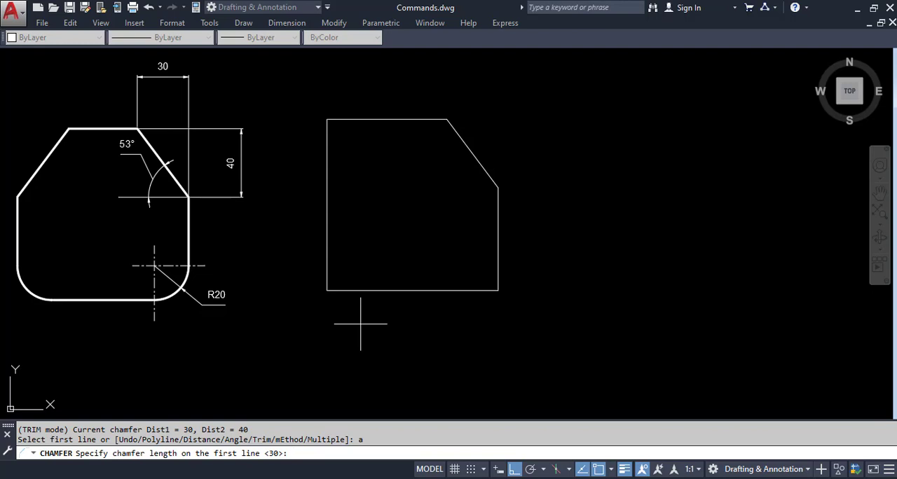
type("30")
key("Return")
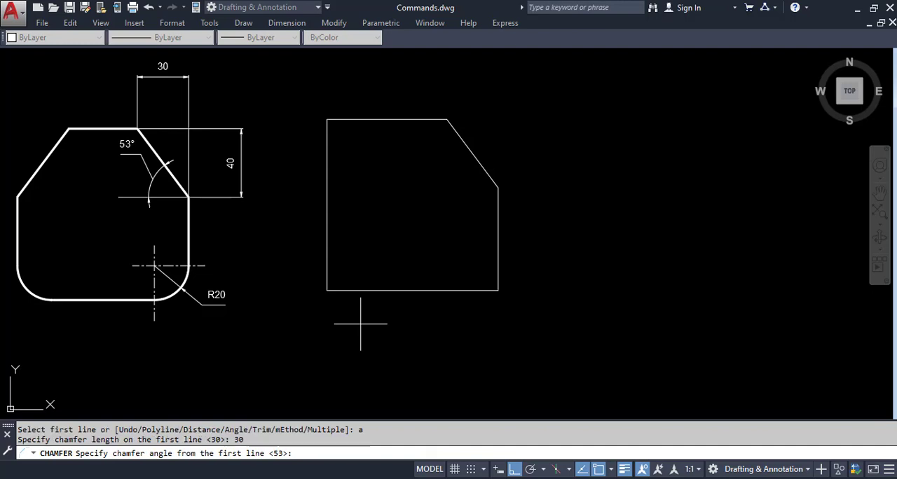
type("53")
key("Return")
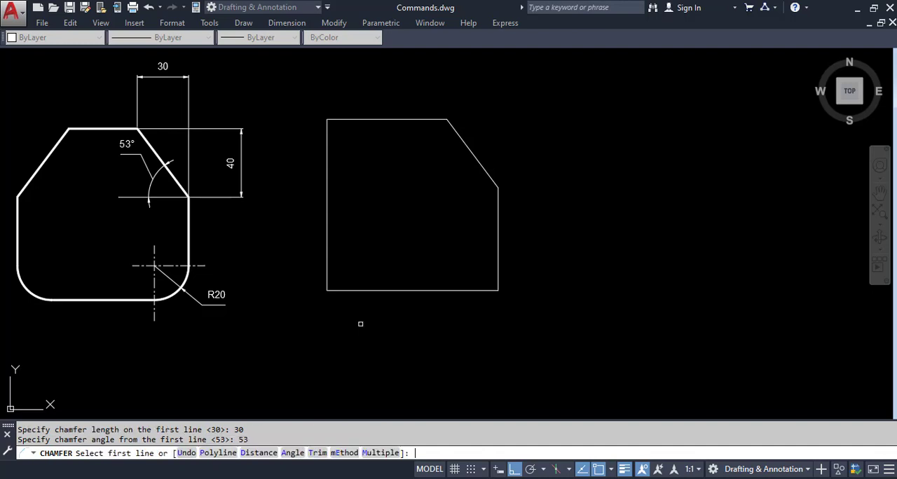
left_click(347, 119)
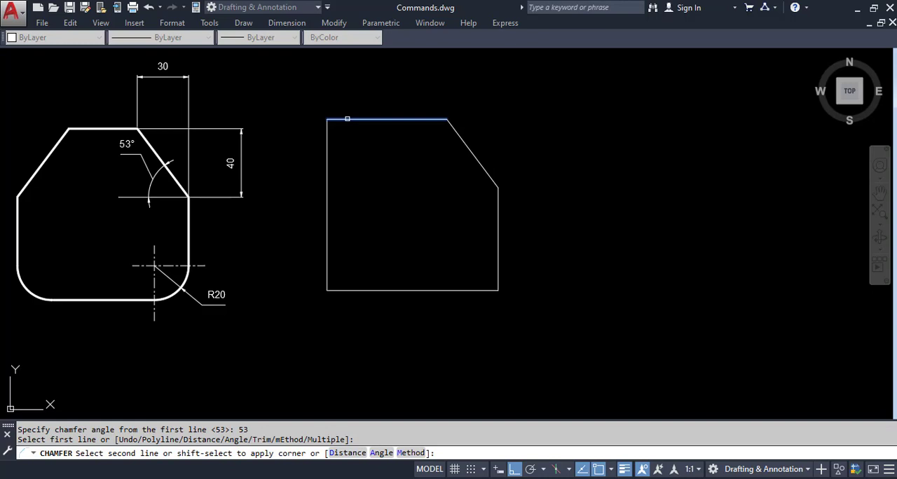
left_click(326, 147)
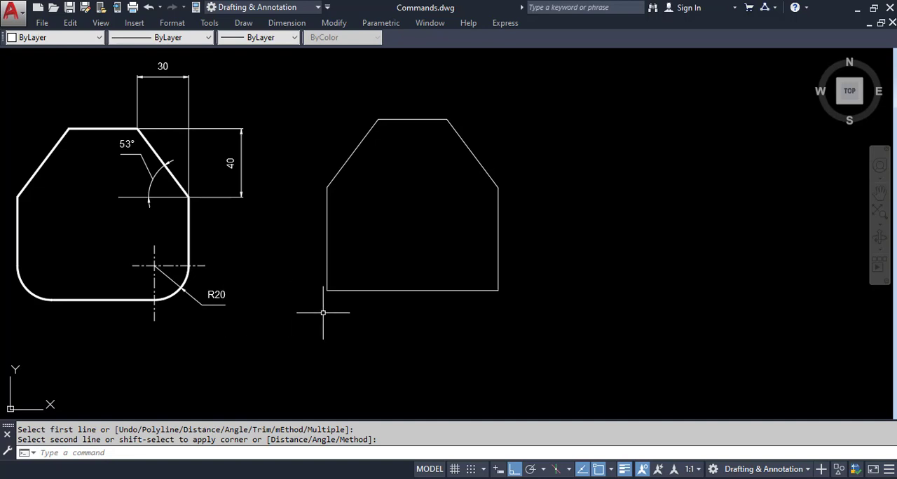
Fillet the lower-right corner of the outline with a radius of 20.
left_click(341, 26)
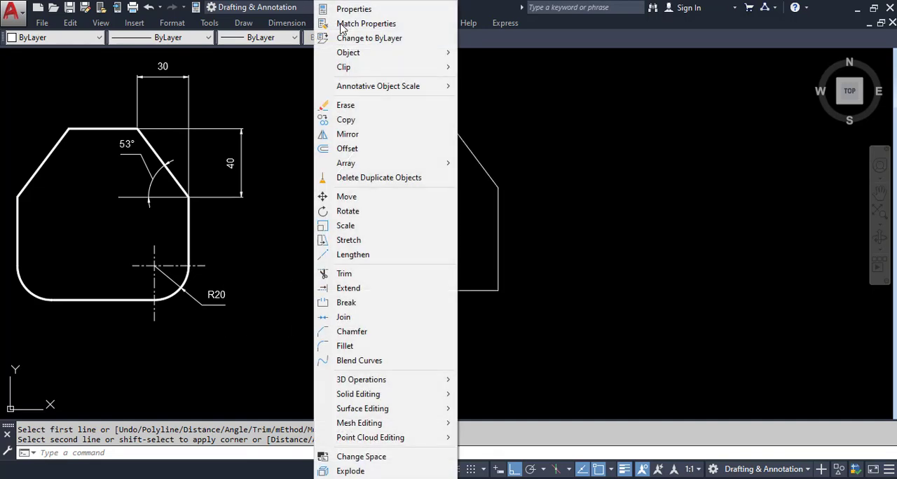
left_click(344, 347)
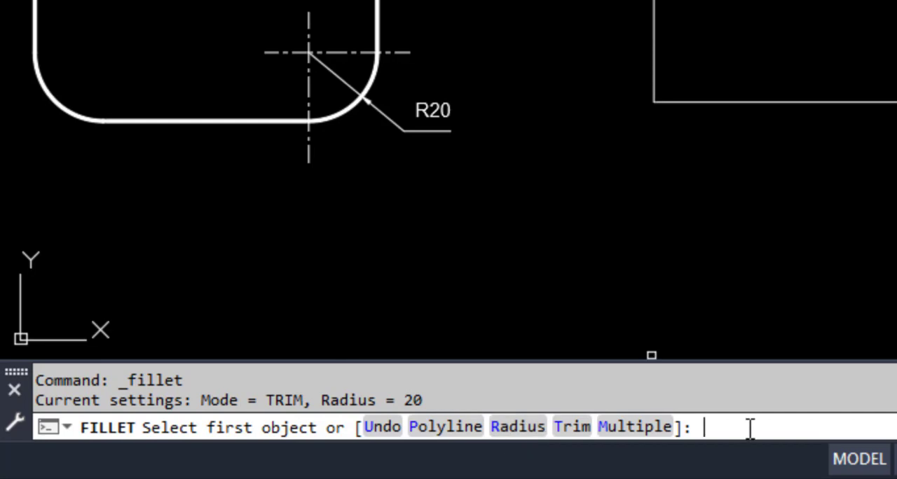
type("r")
key("Return")
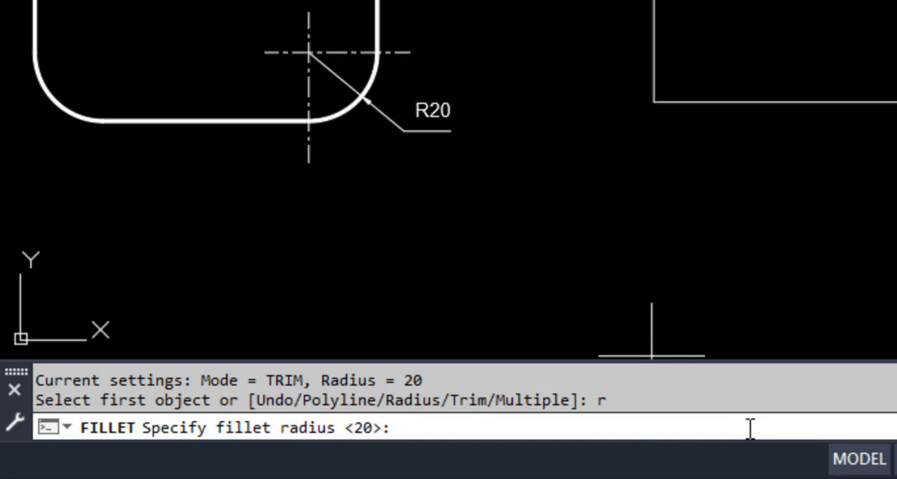
type("20")
key("Return")
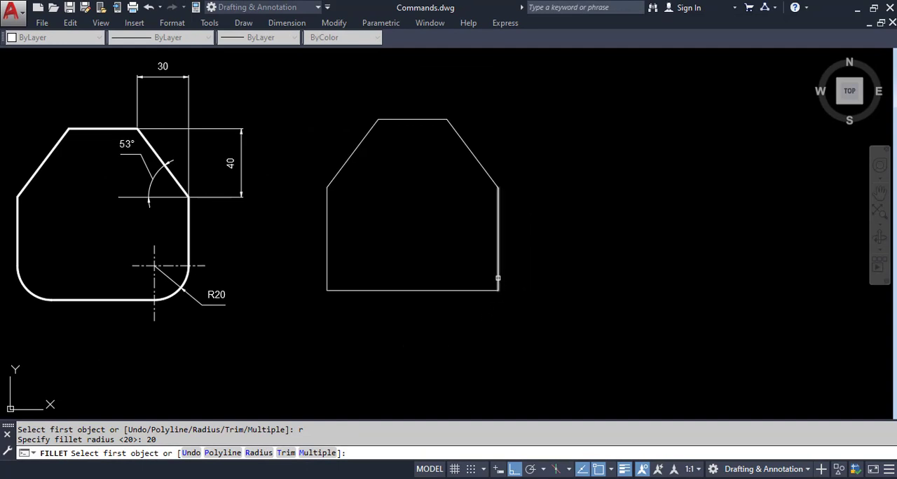
left_click(497, 276)
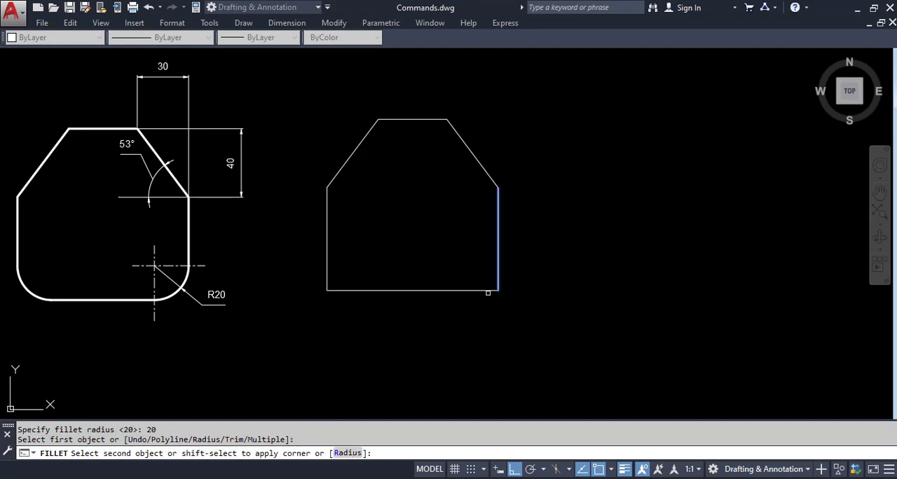
left_click(487, 291)
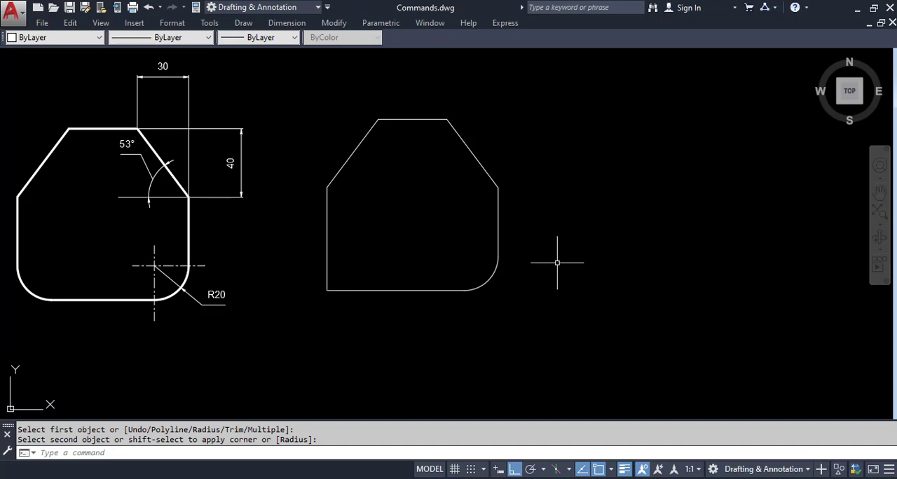
Repeat the Fillet on the outline's lower-left corner with the same radius.
right_click(584, 168)
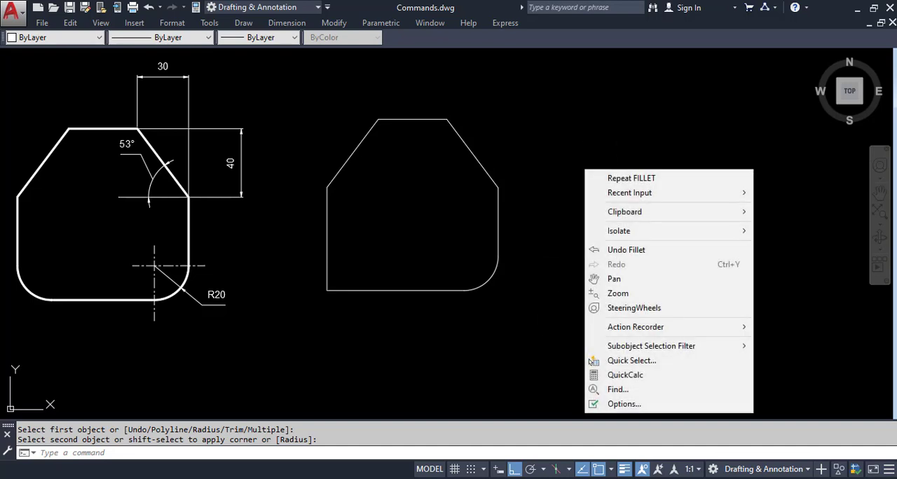
left_click(626, 179)
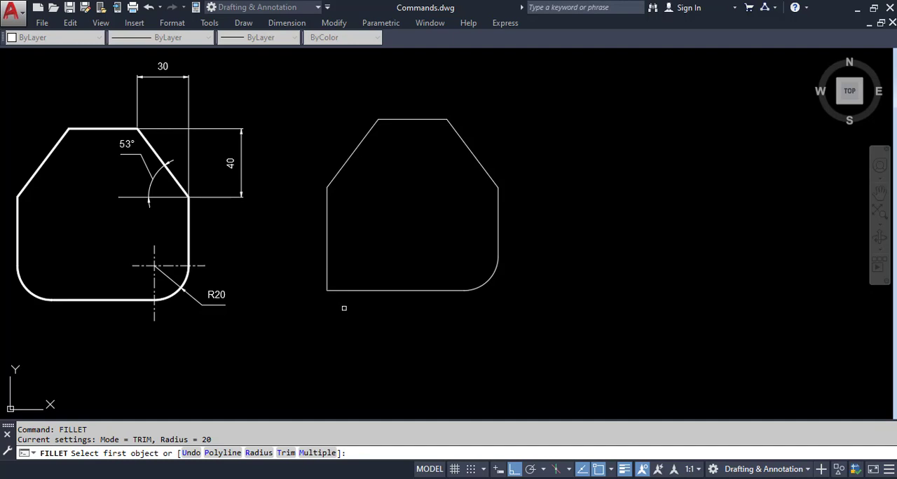
left_click(339, 288)
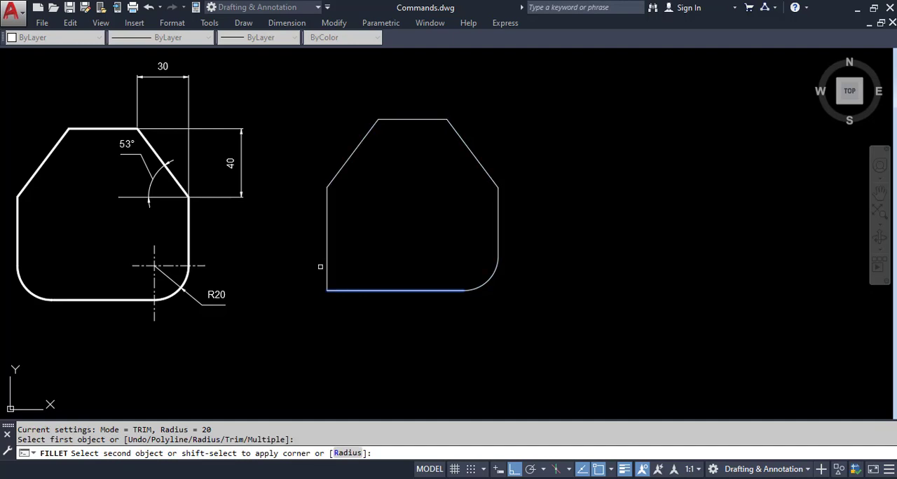
left_click(326, 266)
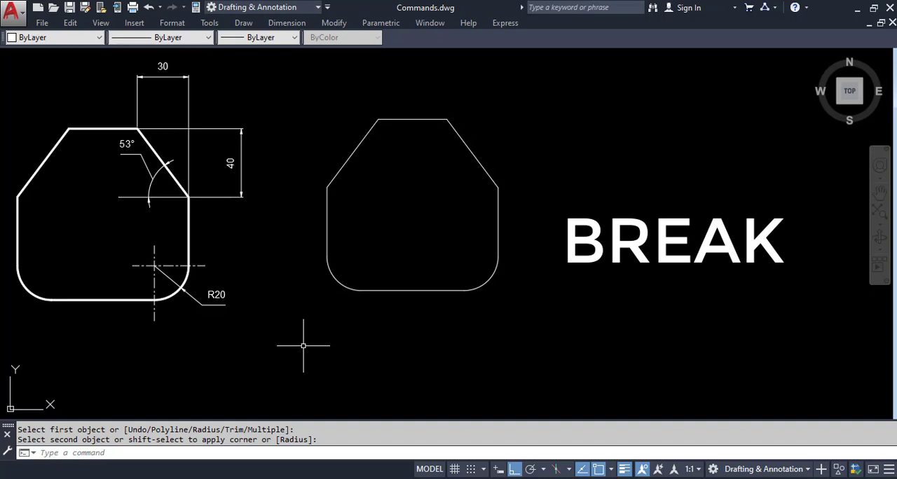
Draw a vertical CENTER-linetype line through the top edge's midpoint, from about 26 units above it to below the outline.
left_click(169, 37)
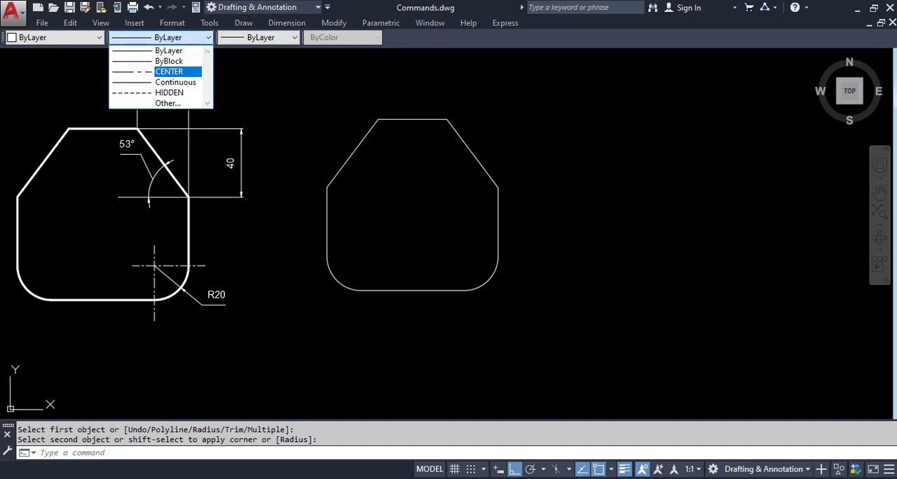
left_click(160, 70)
type("l")
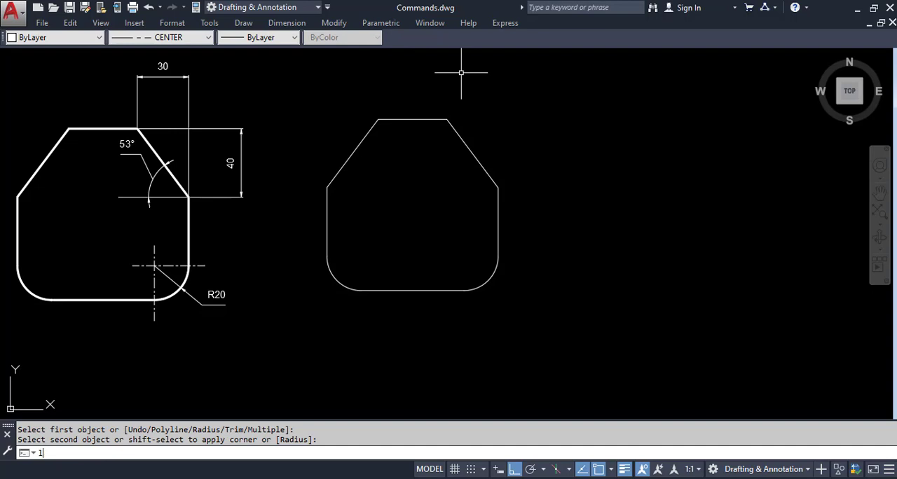
key("Return")
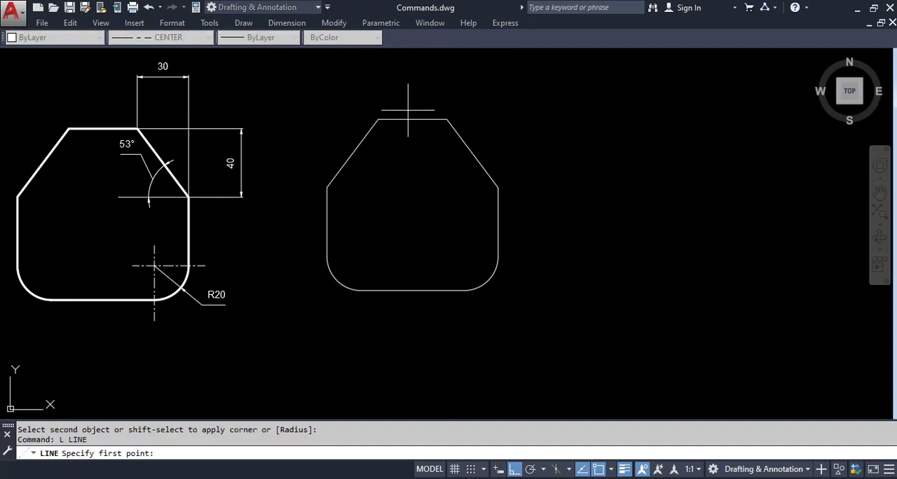
left_click(412, 72)
left_click(421, 351)
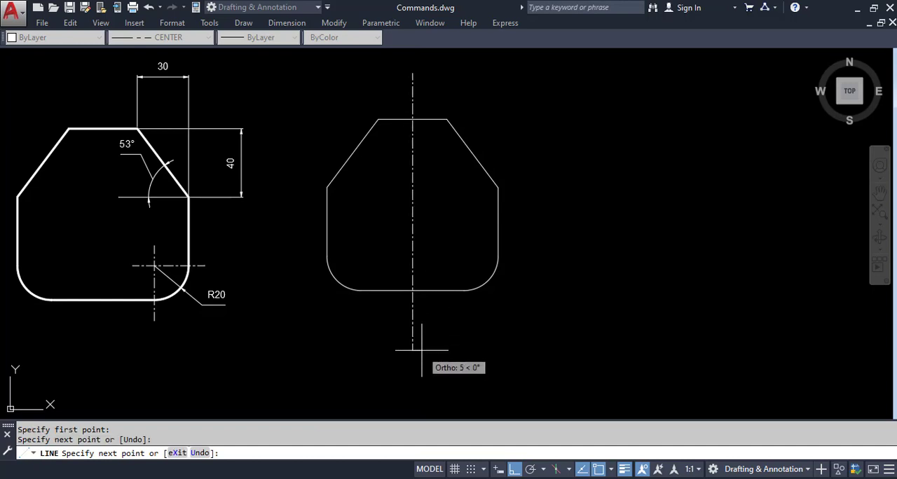
key("Escape")
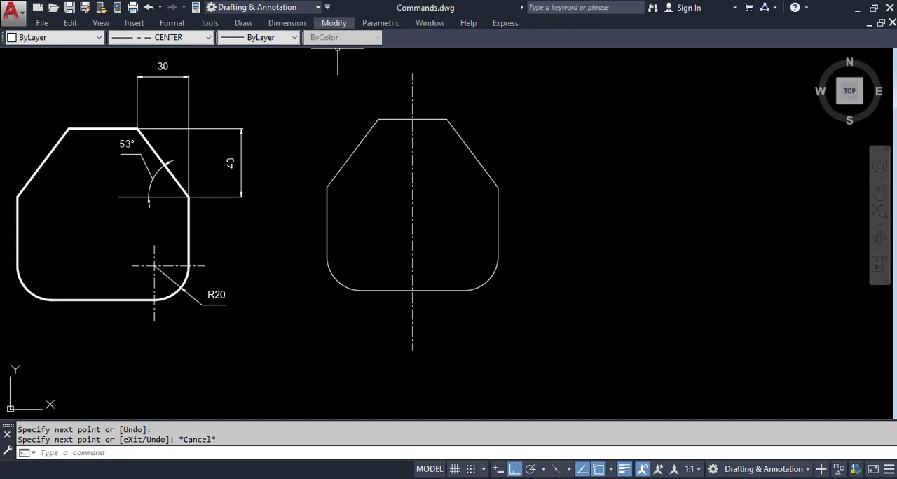
Use Break to remove the centre line's lower portion, from a point just below the outline's bottom edge to the line's lower endpoint.
left_click(334, 23)
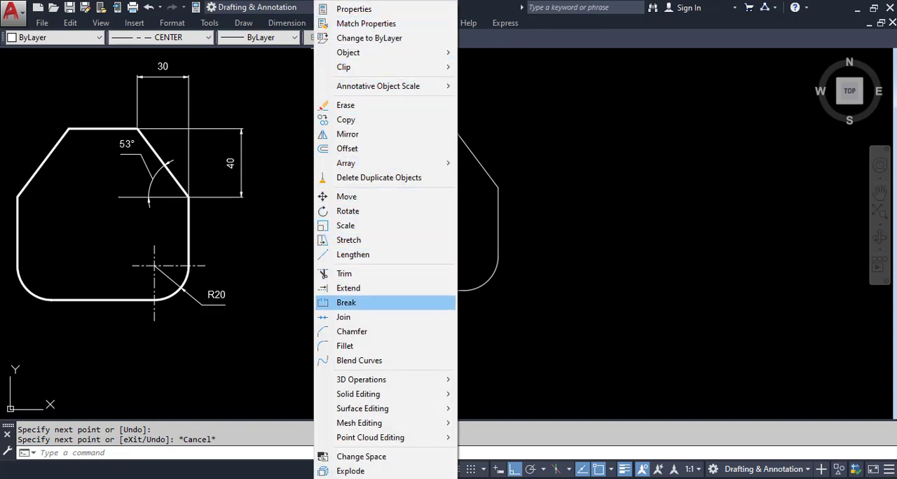
left_click(350, 303)
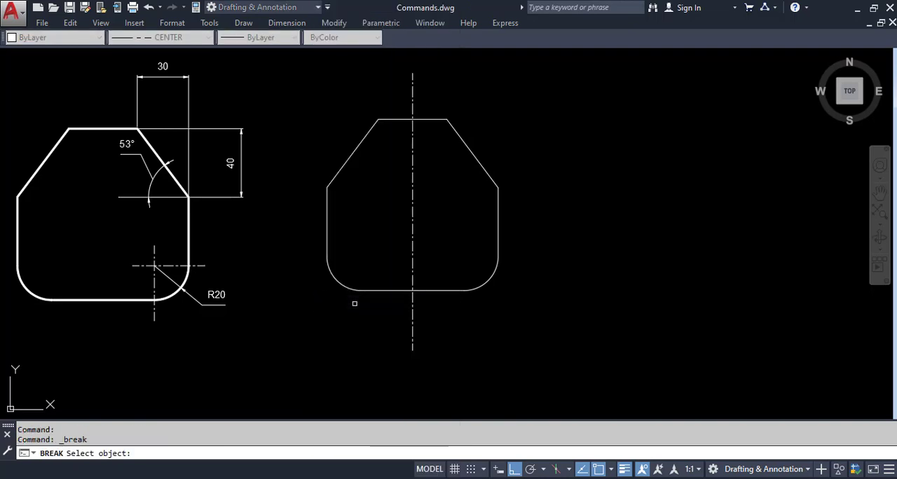
left_click(413, 311)
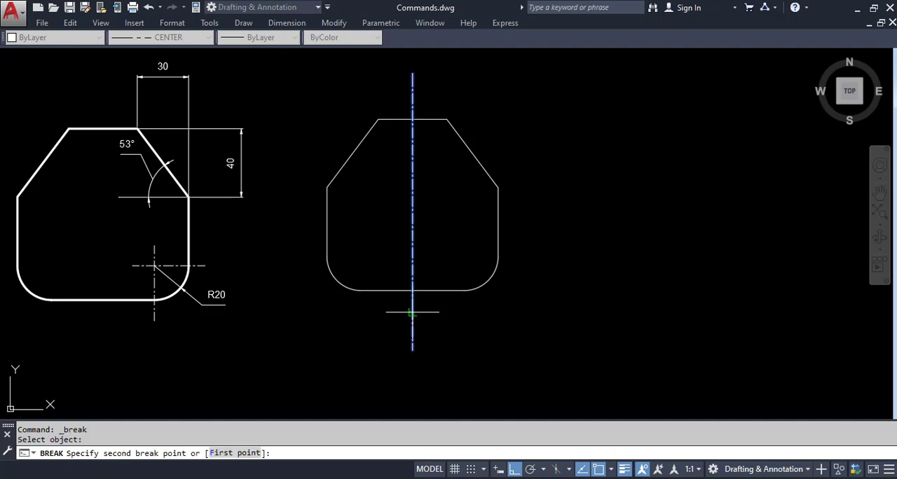
left_click(412, 351)
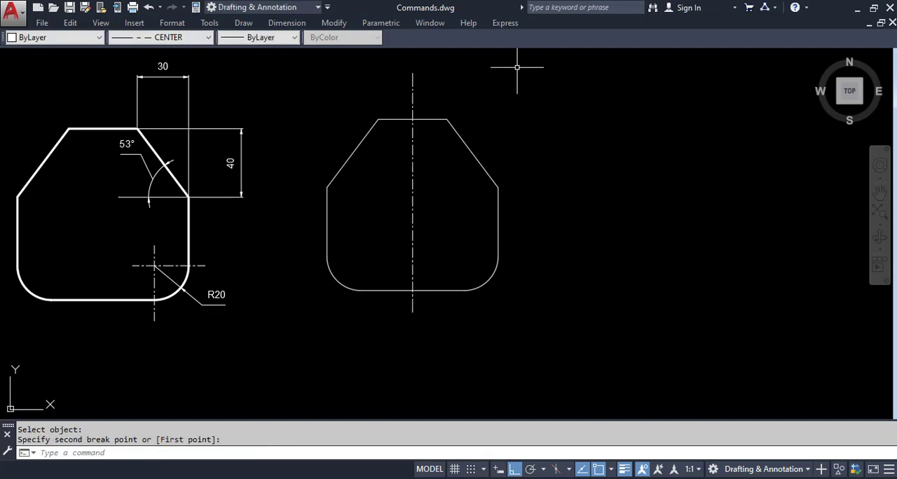
Repeat Break to remove the centre line's upper portion, from a point just above the outline's top edge to the line's upper endpoint.
right_click(458, 99)
left_click(492, 106)
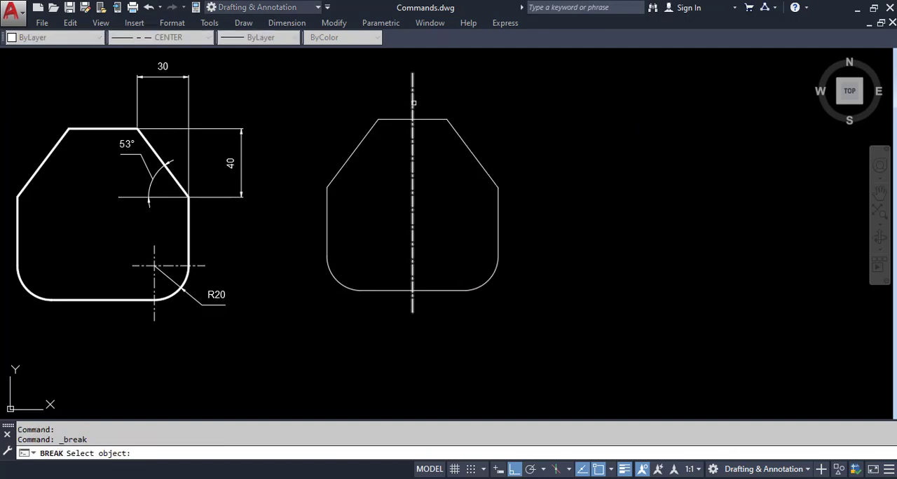
left_click(413, 103)
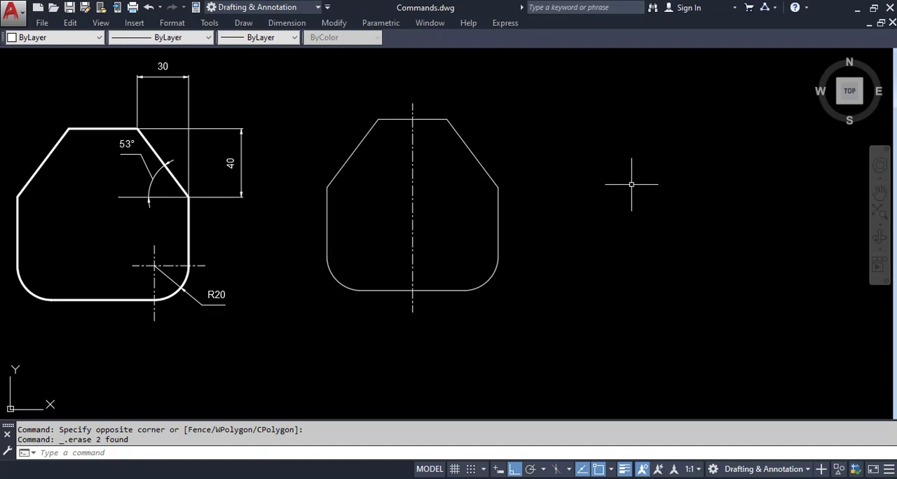
Erase the undimensioned outline together with its vertical centre line.
left_click(562, 102)
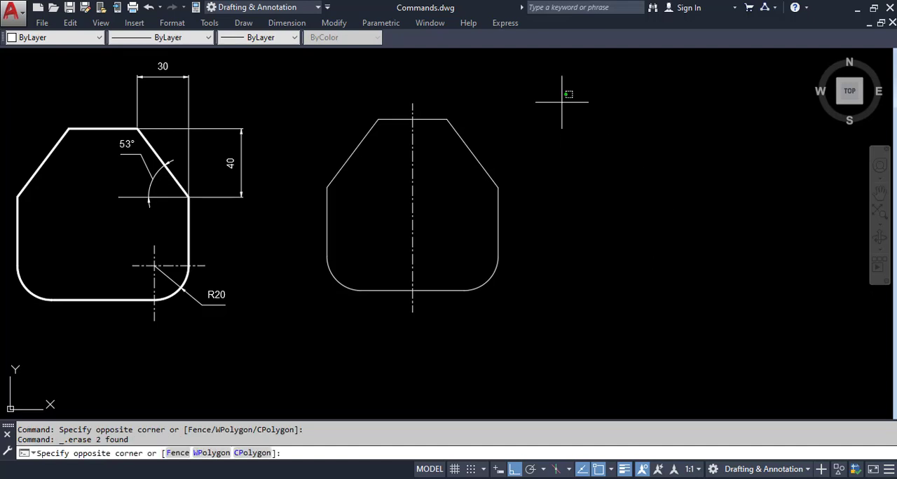
left_click(303, 348)
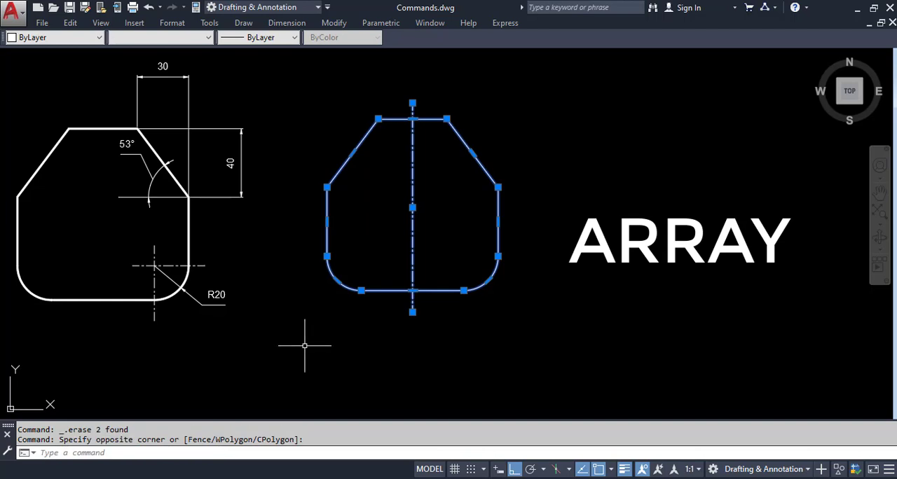
key("Delete")
Draw a circle with a radius of about 68 in the empty area beside the dimensioned shape.
type("c")
key("Return")
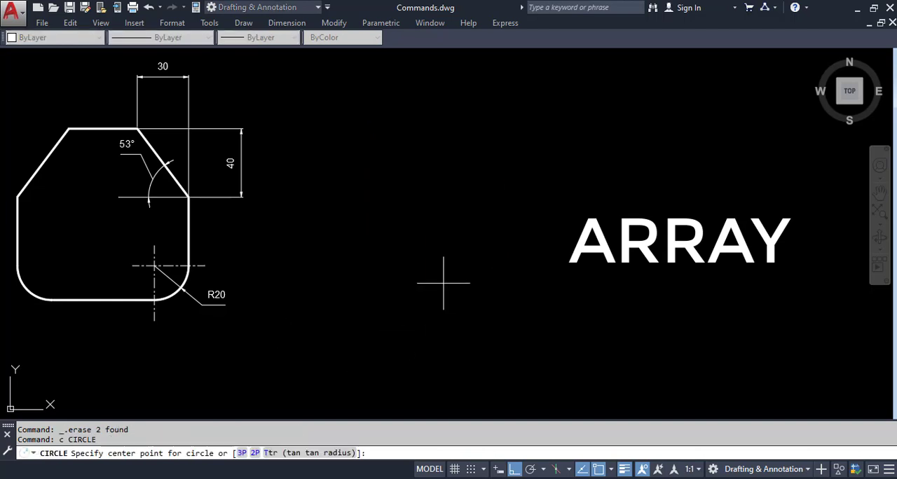
left_click(468, 212)
left_click(582, 245)
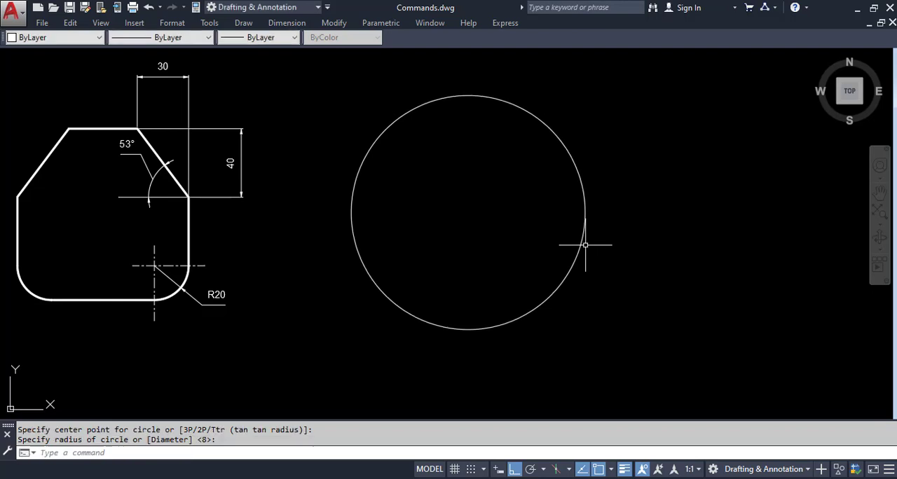
Draw a small circle, about one sixth of the large circle's radius, centred on the large circle's left quadrant.
type("c")
key("Return")
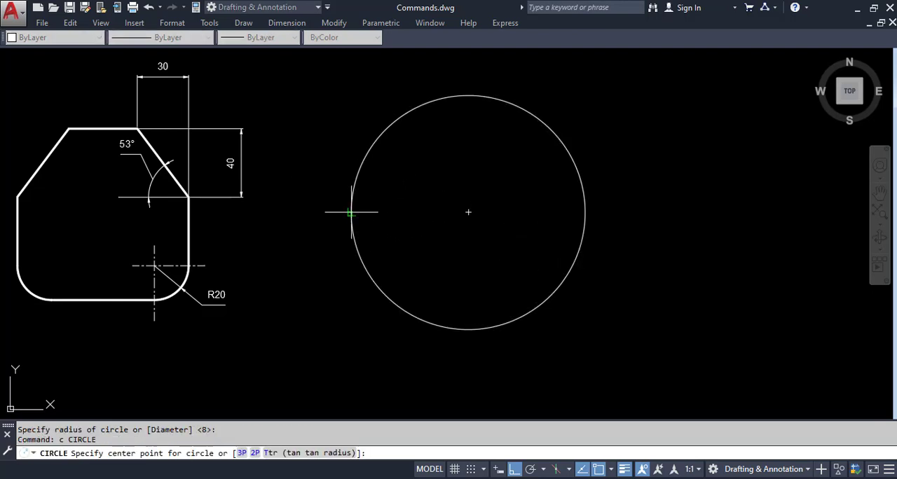
left_click(351, 213)
key("Escape")
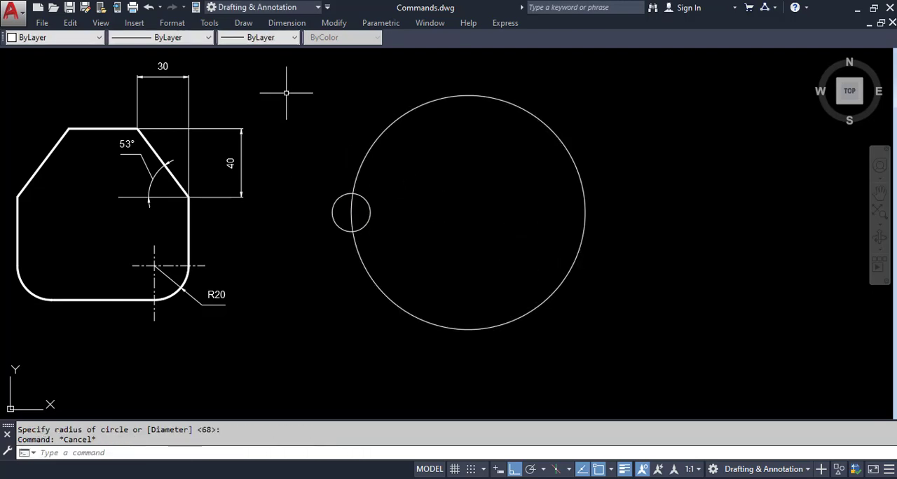
Change the large circle's linetype to CENTER and clear the selection.
left_click(409, 155)
left_click(361, 122)
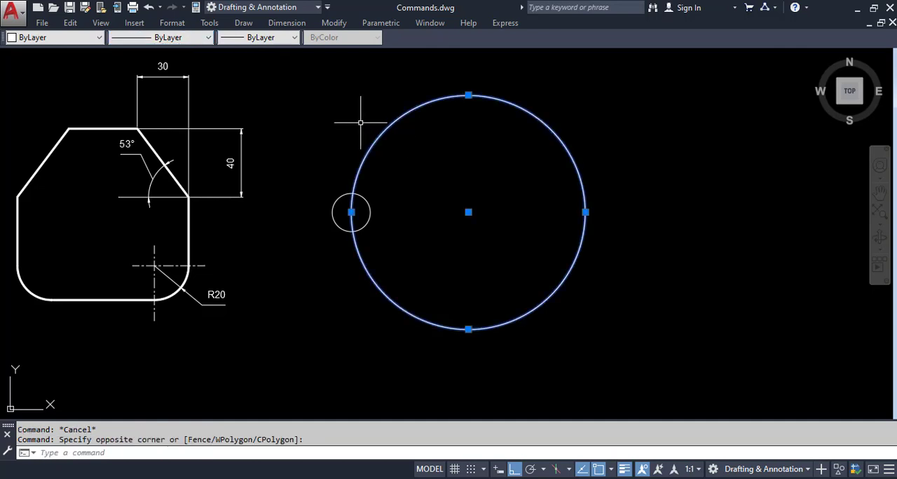
left_click(161, 37)
left_click(169, 72)
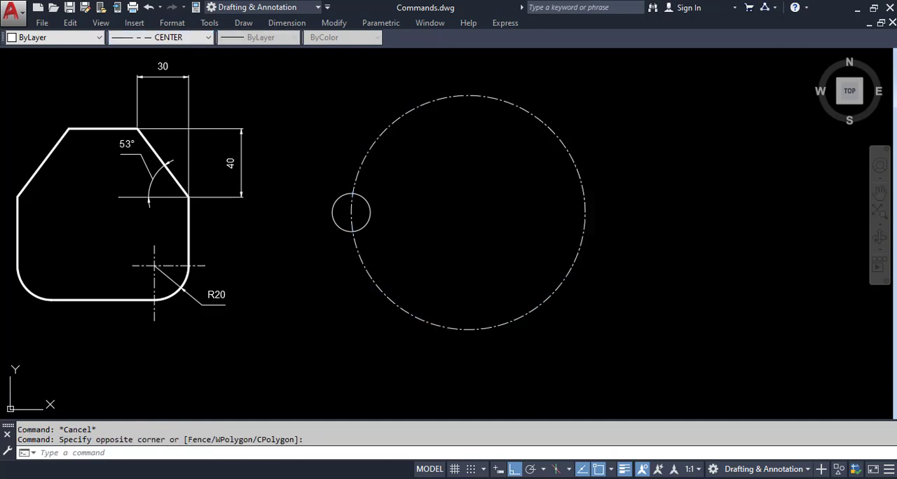
key("Escape")
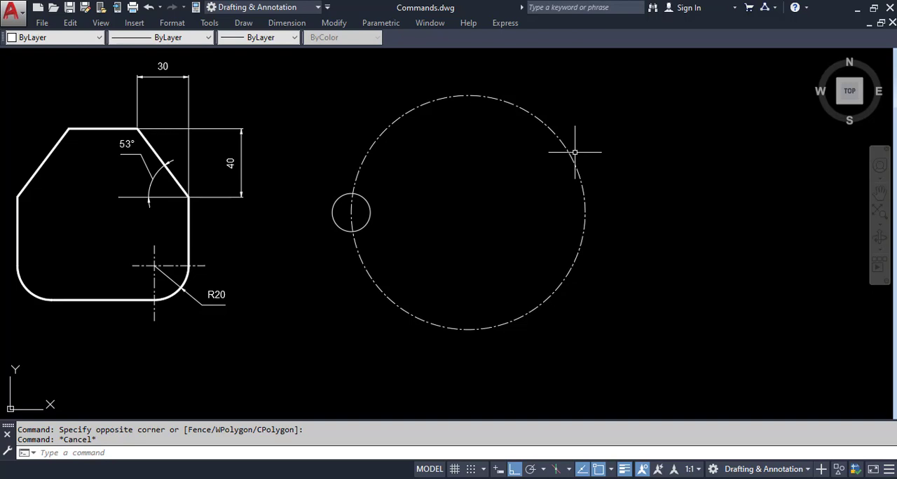
Create a Polar Array of the small circle around the large circle's centre point.
left_click(334, 22)
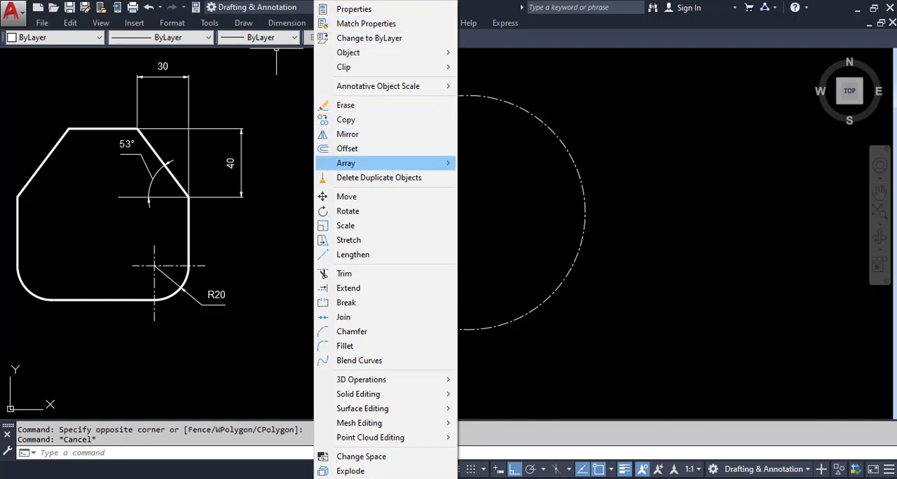
mouse_move(351, 163)
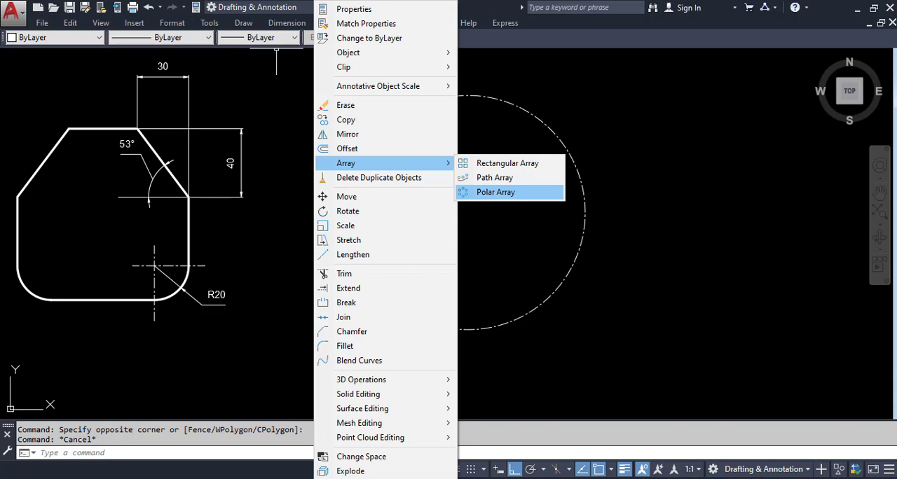
left_click(486, 192)
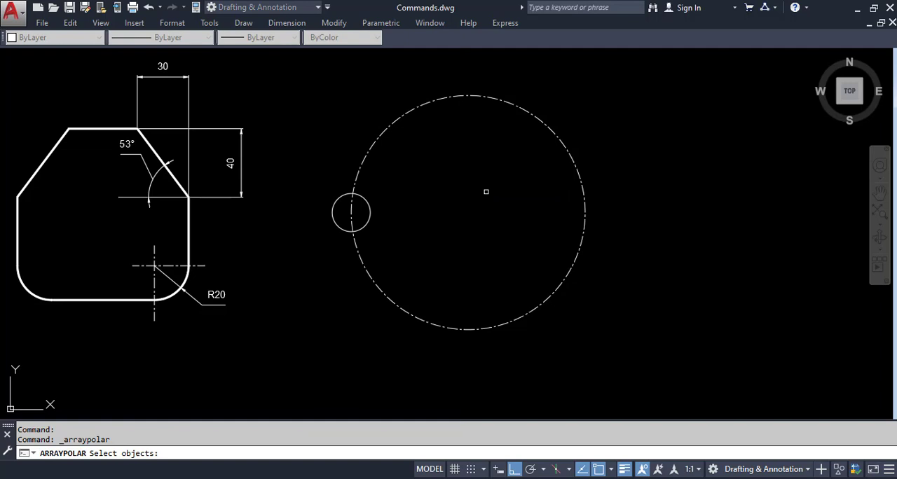
left_click(365, 224)
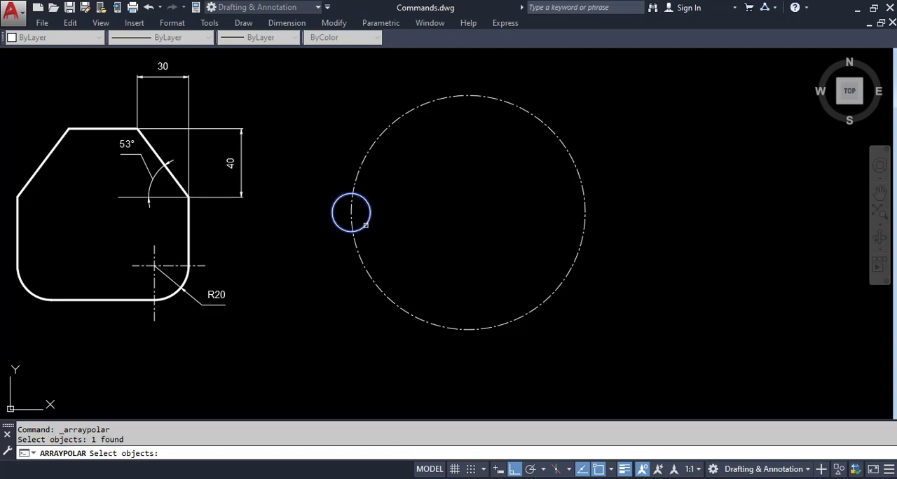
key("Return")
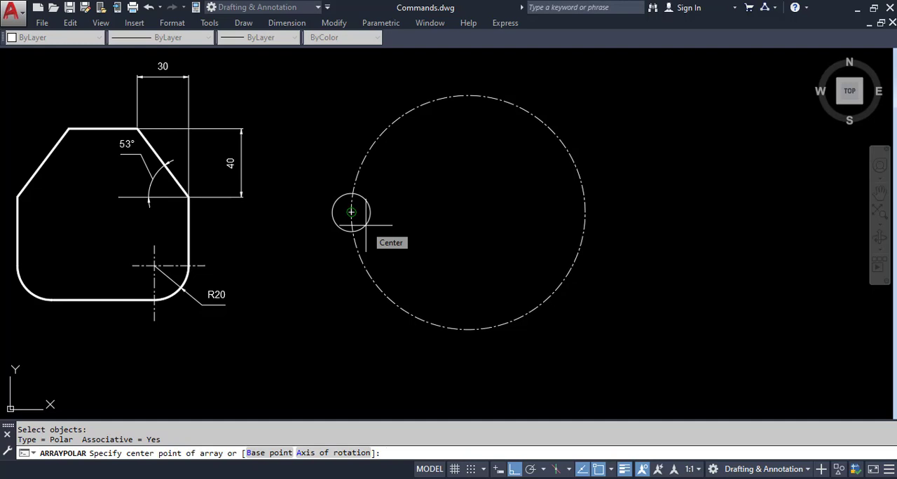
left_click(468, 212)
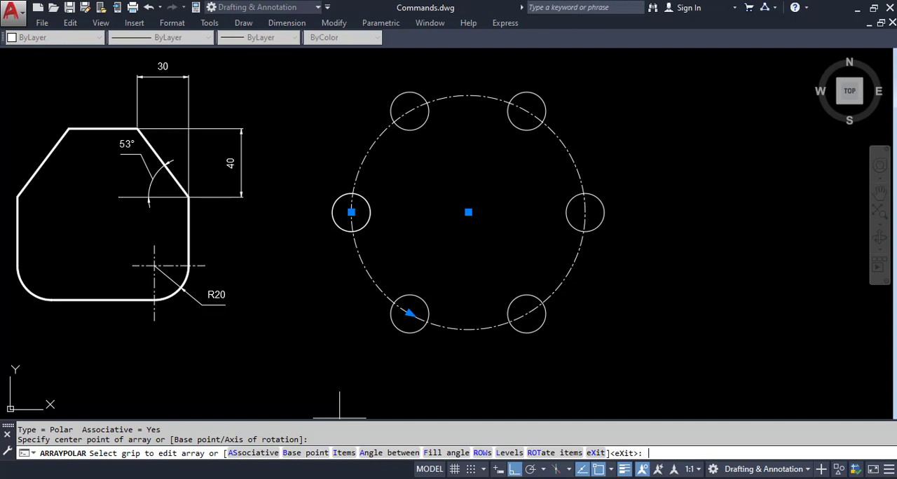
Set the number of items in the polar array to 8 and finish the array.
type("i")
key("Return")
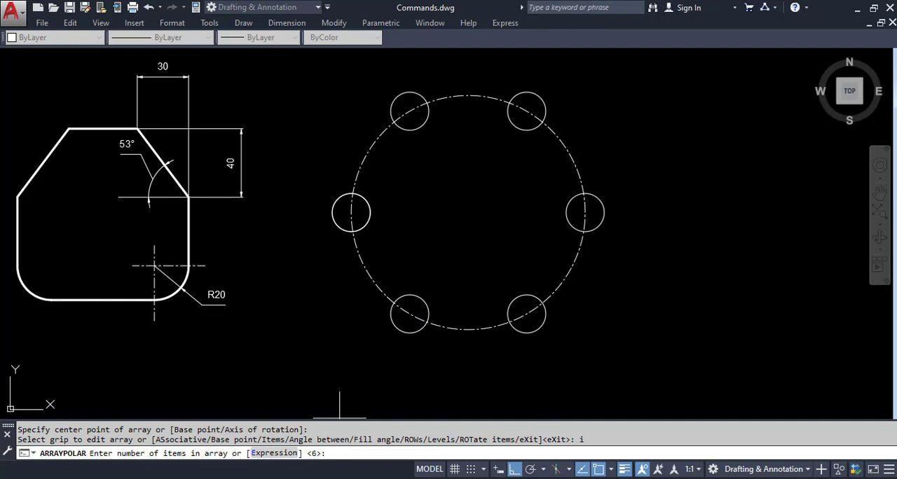
type("8")
key("Return")
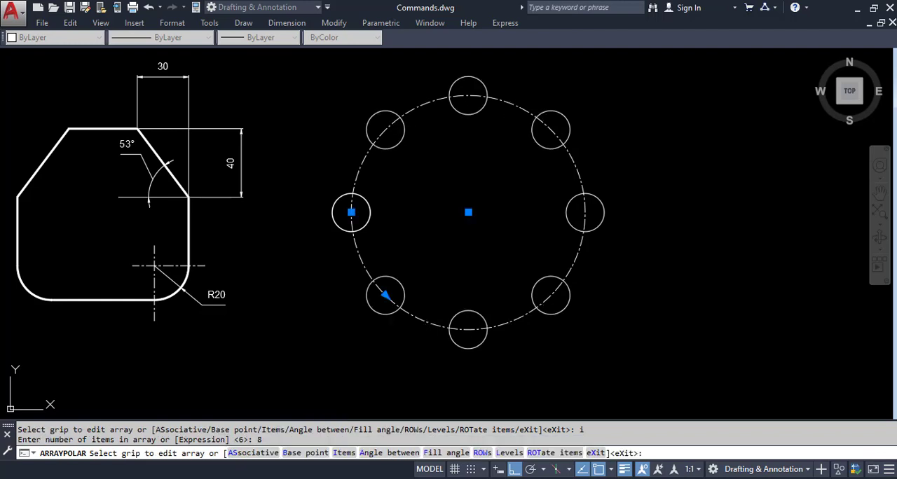
key("Return")
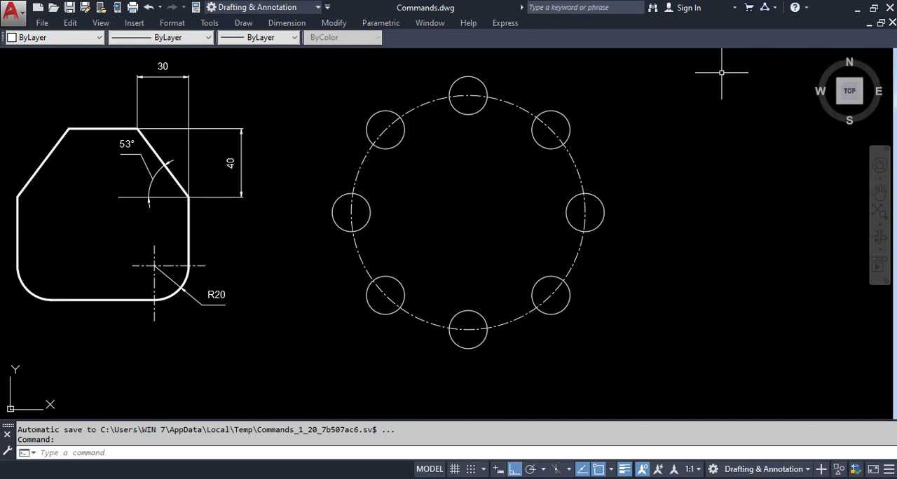
Erase the large circle and the array of small circles around it.
left_click(689, 108)
left_click(350, 344)
key("Delete")
Draw a rectangle about 102 wide and 70 high in the empty area beside the dimensioned shape.
type("rec")
key("Return")
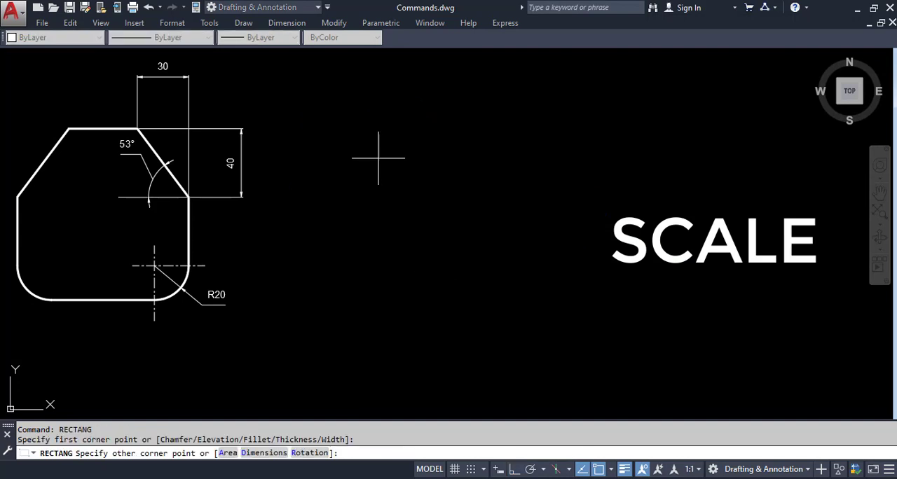
left_click(378, 159)
left_click(552, 278)
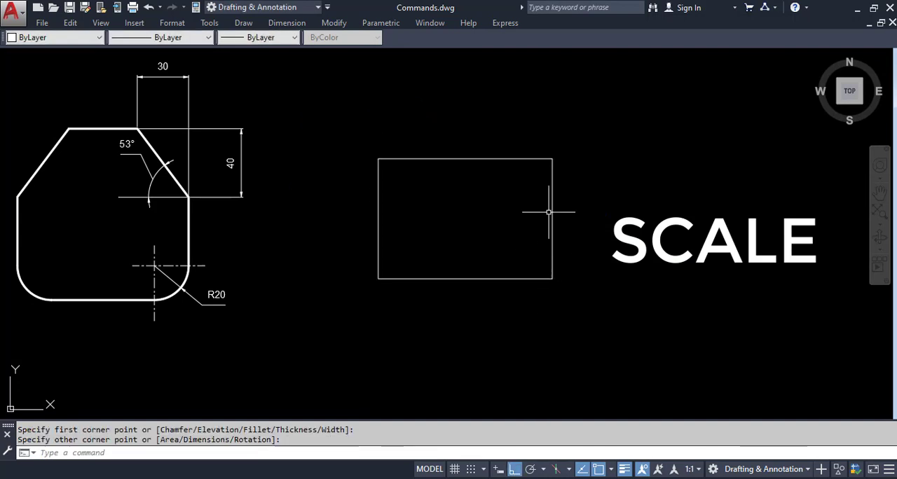
Add a linear dimension for the rectangle's width, placed above its top edge.
left_click(287, 22)
left_click(294, 57)
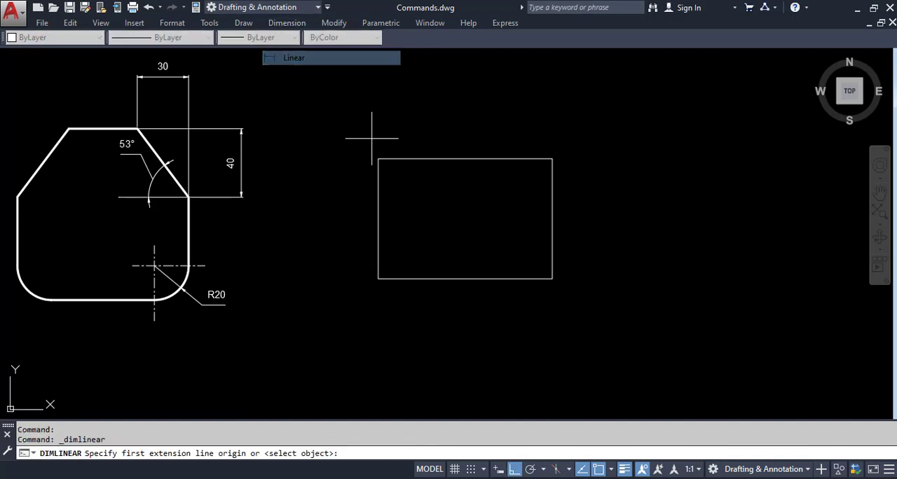
left_click(379, 159)
left_click(553, 159)
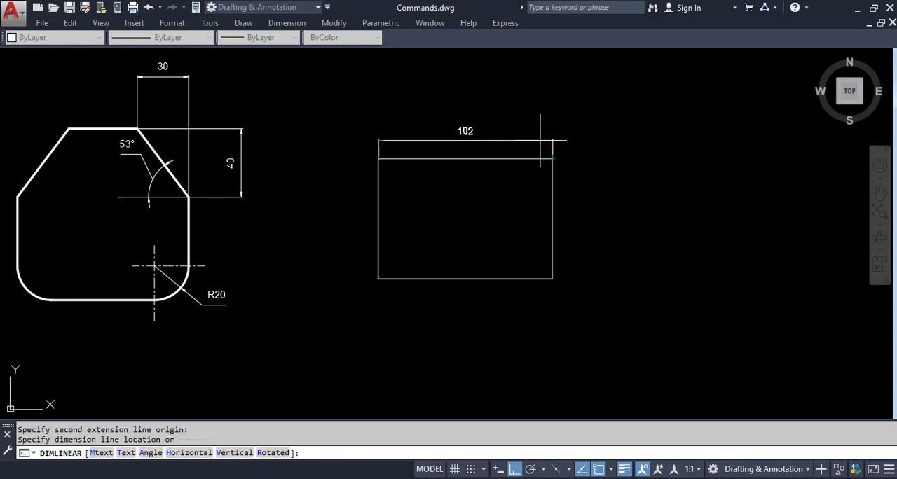
left_click(564, 138)
Add a linear dimension for the rectangle's height, placed outside its left edge.
right_click(348, 206)
left_click(393, 214)
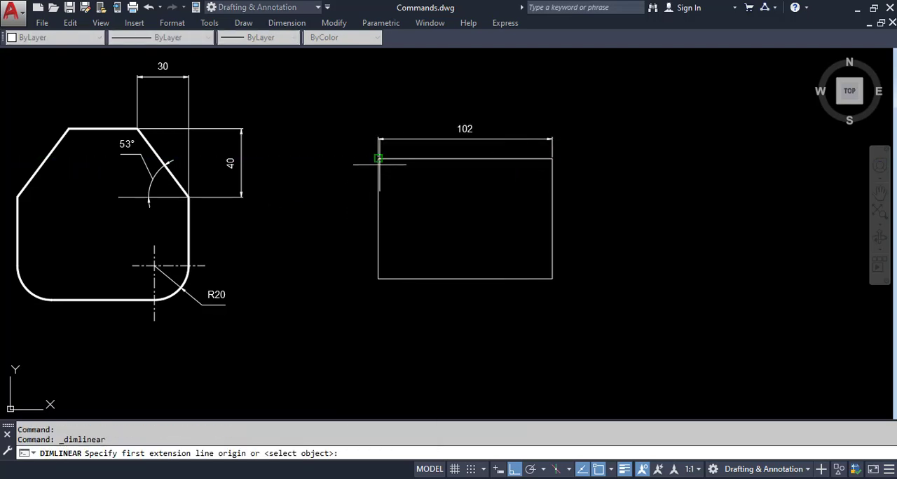
left_click(378, 159)
left_click(379, 279)
left_click(352, 218)
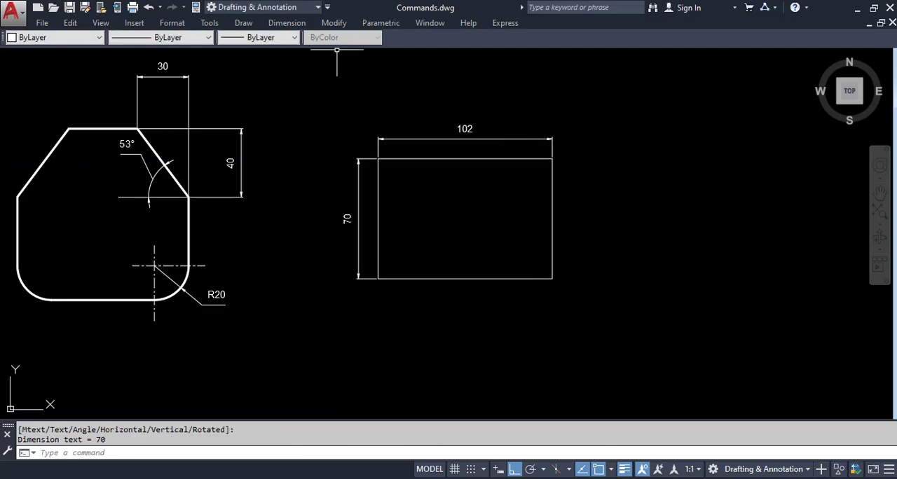
Scale the rectangle by a factor of 2 about a base point near its centre.
left_click(333, 22)
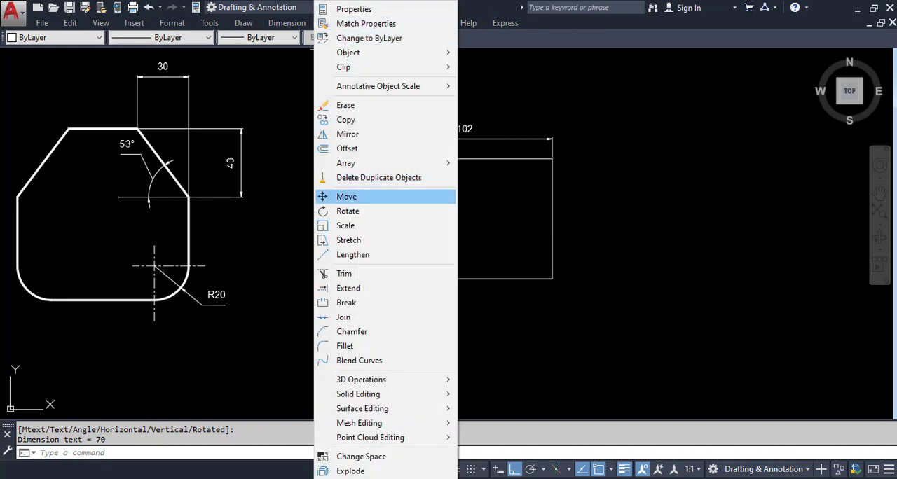
left_click(346, 225)
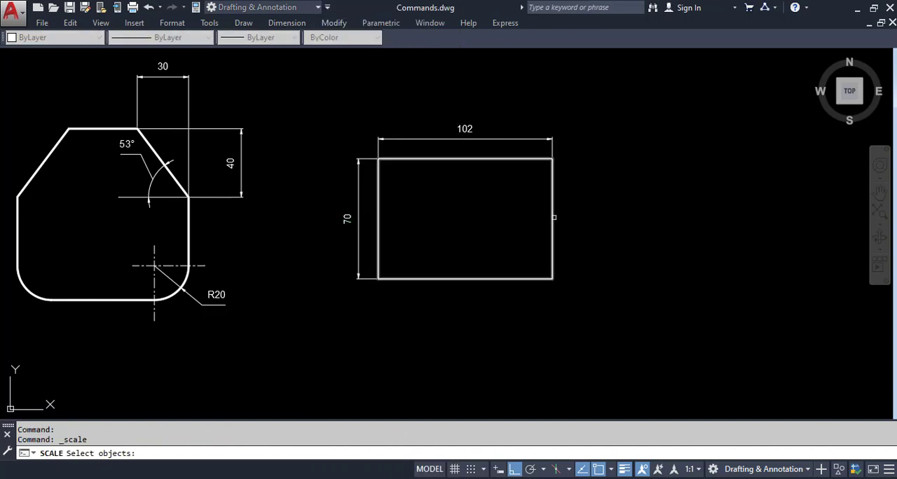
left_click(552, 223)
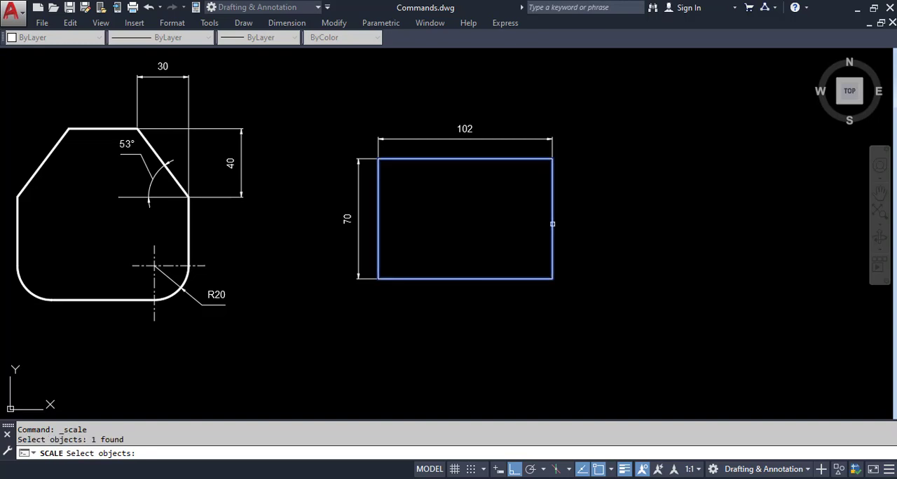
key("Return")
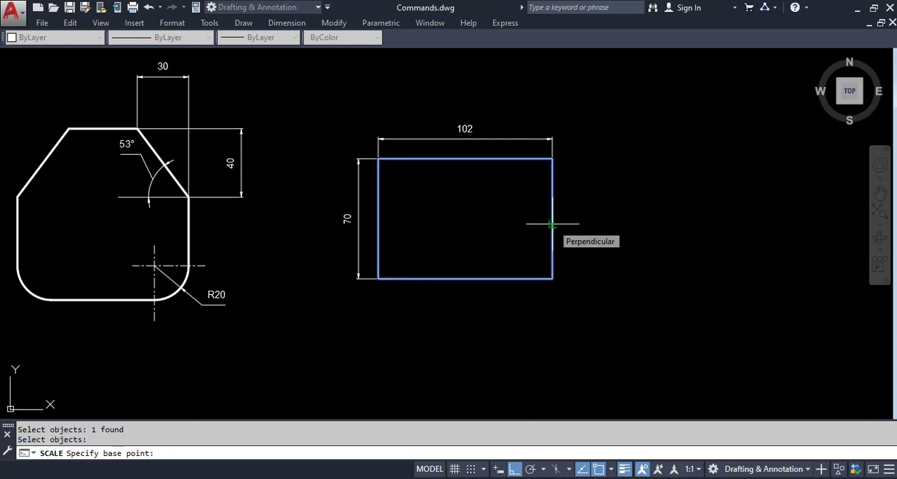
left_click(460, 220)
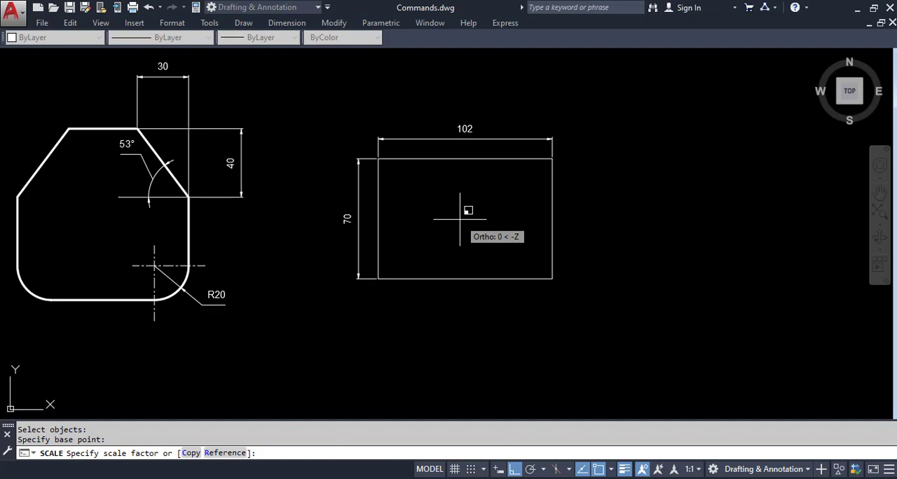
type("2")
key("Return")
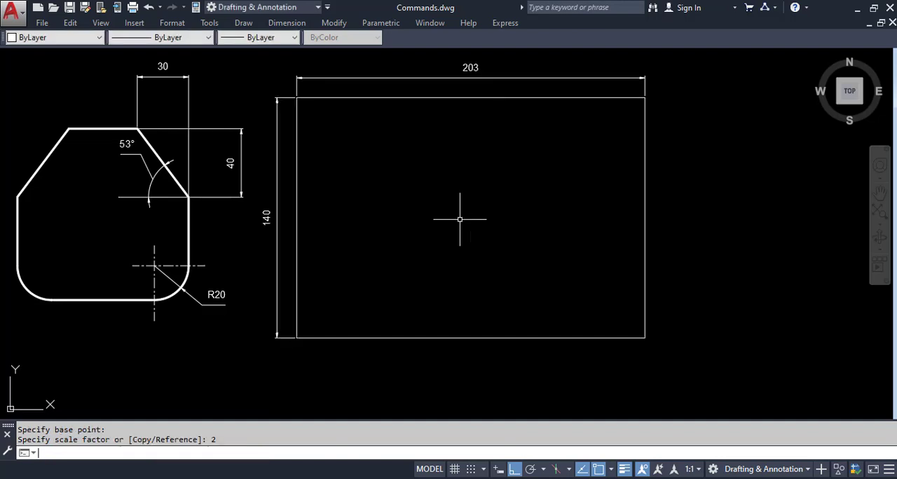